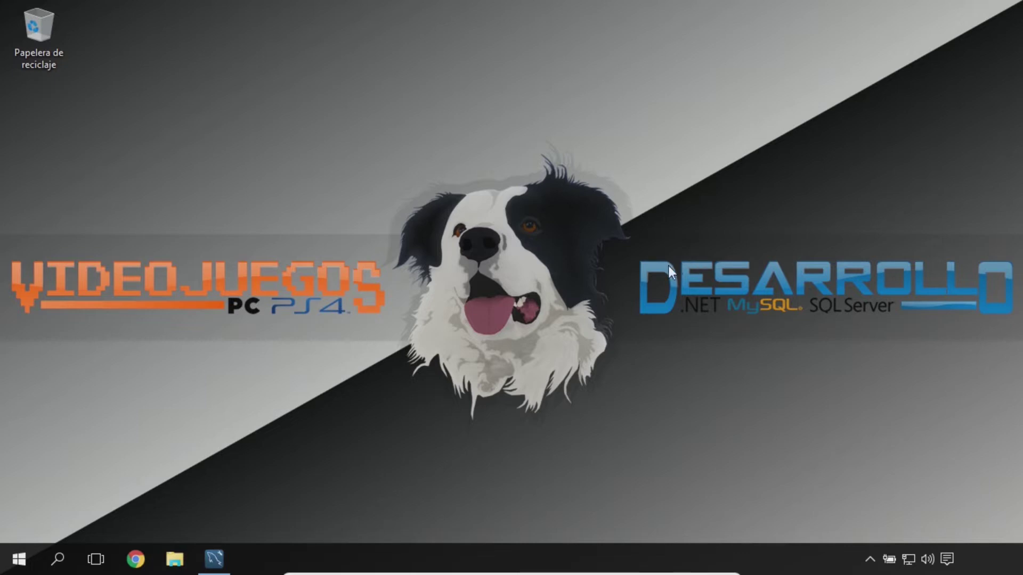
Step: Switch to MySQL Workbench and open the ACTOR table of the EER diagram for editing
{"action": "left_click", "coordinate": [214, 558]}
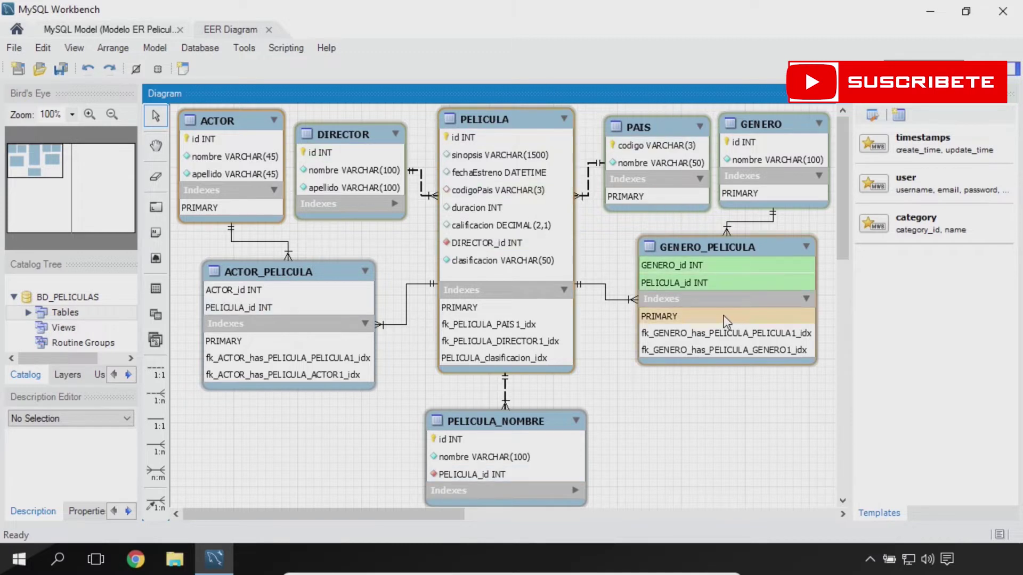
{"action": "right_click", "coordinate": [237, 128]}
{"action": "left_click", "coordinate": [318, 195]}
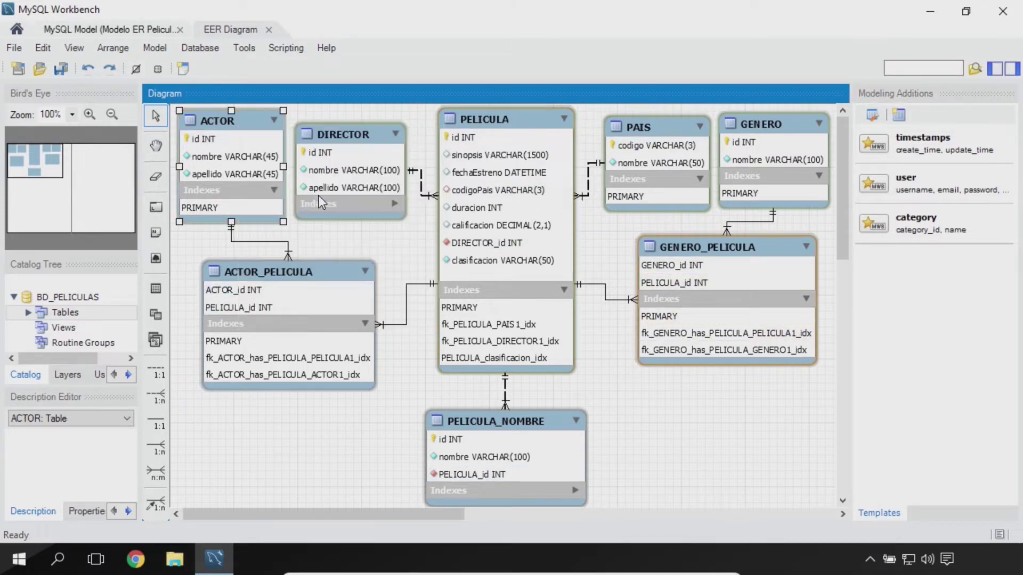
Step: Add a fechaCreacion column to the ACTOR table with datatype DATETIME and the not-null constraint
{"action": "scroll", "coordinate": [352, 320], "scroll_direction": "down", "scroll_amount": 1}
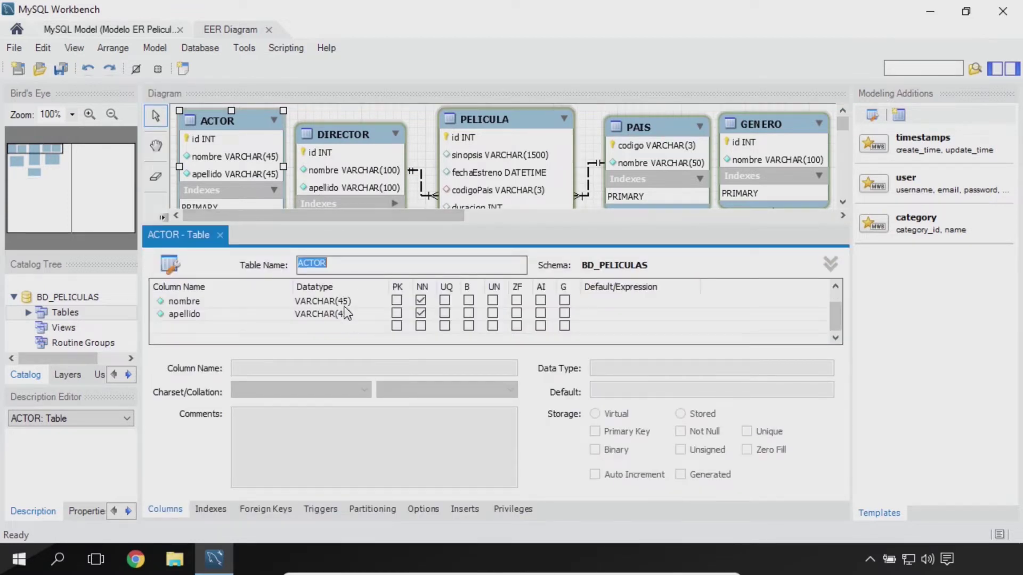
{"action": "left_click", "coordinate": [213, 335]}
{"action": "left_click", "coordinate": [211, 328]}
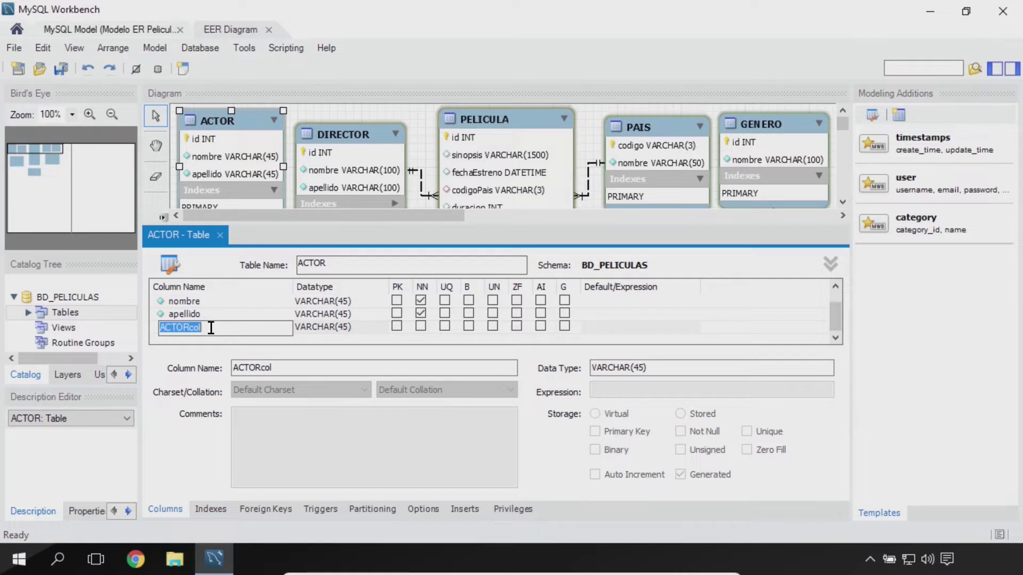
{"action": "type", "text": "fechaCreacion"}
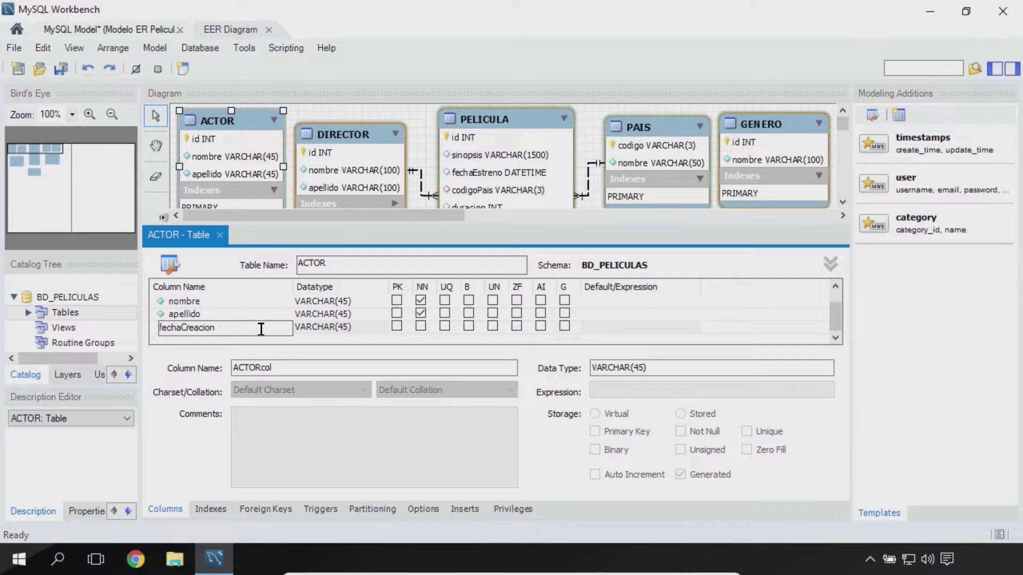
{"action": "left_click", "coordinate": [377, 334]}
{"action": "left_click", "coordinate": [373, 327]}
{"action": "left_click", "coordinate": [383, 327]}
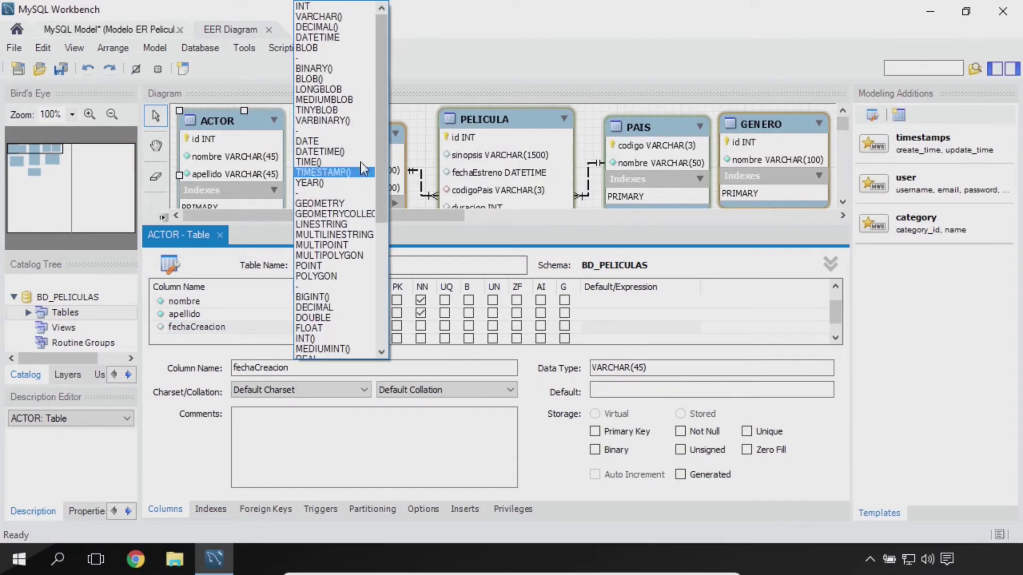
{"action": "left_click", "coordinate": [336, 40]}
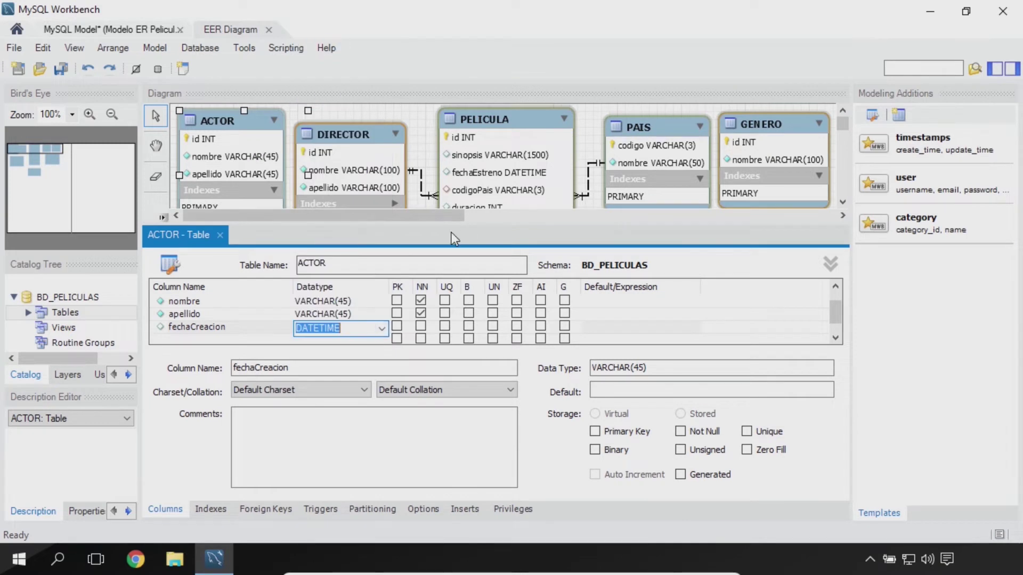
{"action": "left_click", "coordinate": [421, 326]}
Step: Add a not-null DATETIME column named fechaModificacion to the ACTOR table and close the table editor
{"action": "left_click", "coordinate": [216, 339]}
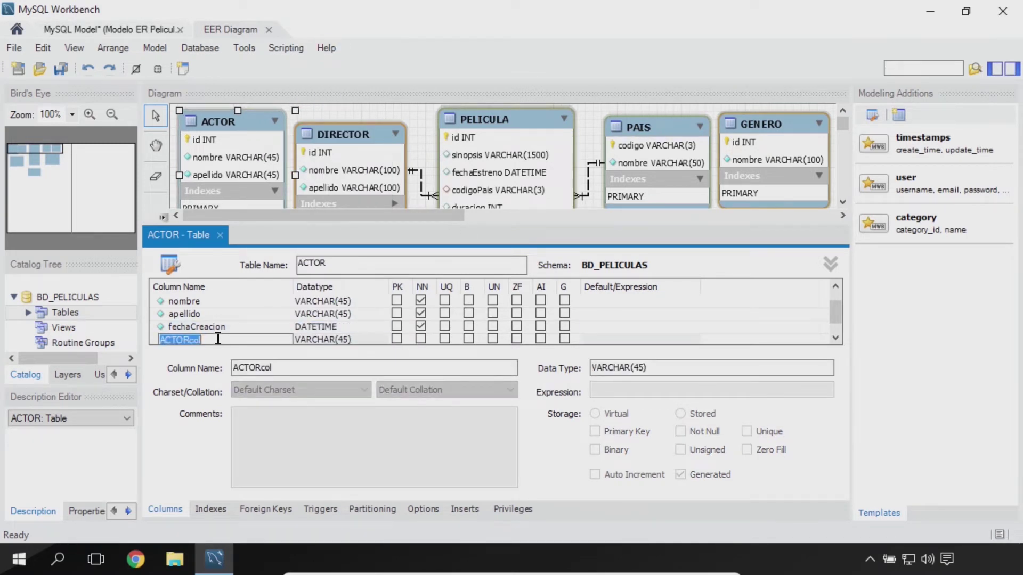
{"action": "type", "text": "fechaModificacion"}
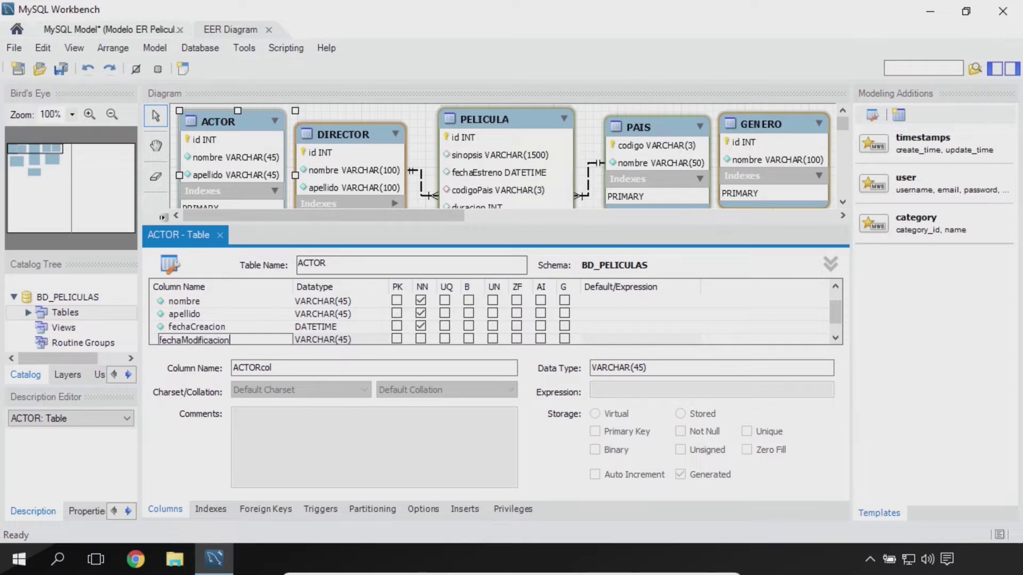
{"action": "key", "text": "Tab"}
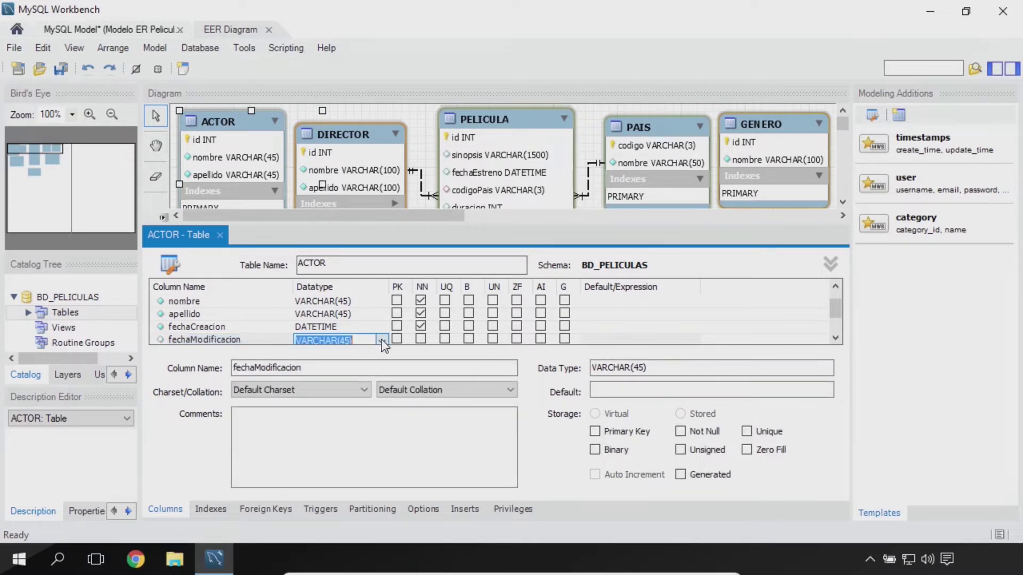
{"action": "left_click", "coordinate": [383, 340]}
{"action": "left_click", "coordinate": [341, 38]}
{"action": "left_click", "coordinate": [421, 339]}
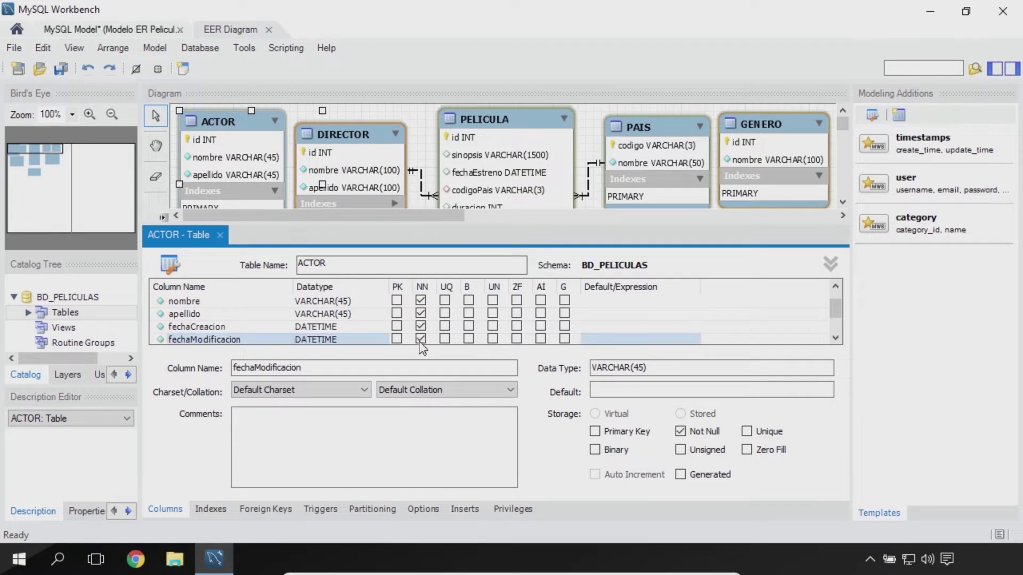
{"action": "scroll", "coordinate": [812, 329], "scroll_direction": "down", "scroll_amount": 1}
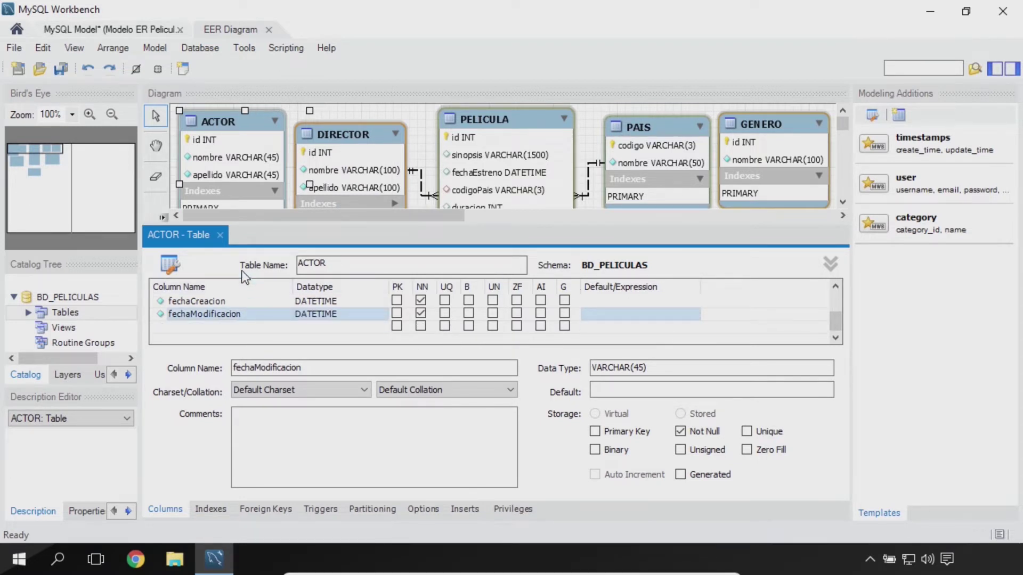
{"action": "left_click", "coordinate": [221, 236]}
{"action": "left_click", "coordinate": [220, 235]}
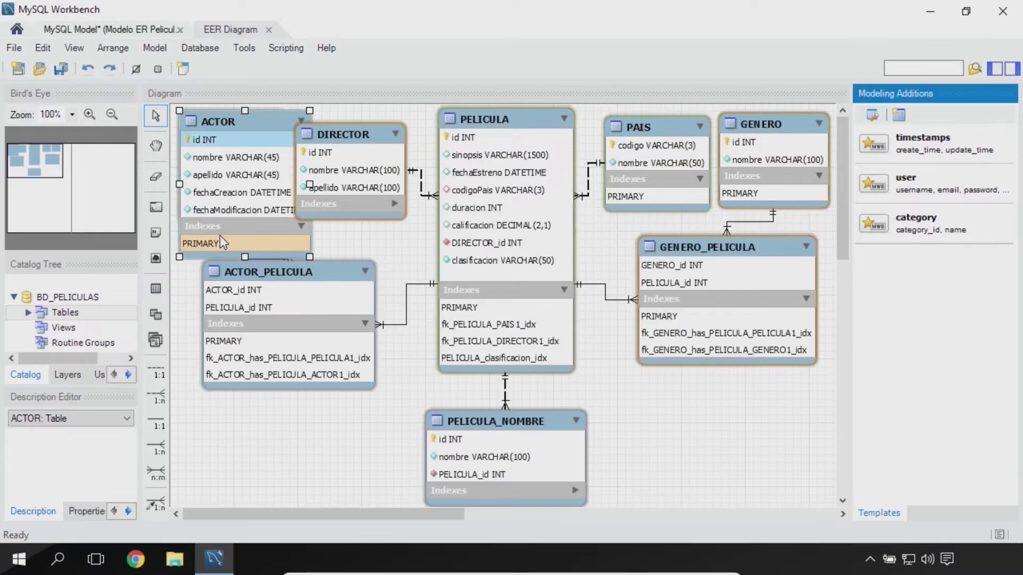
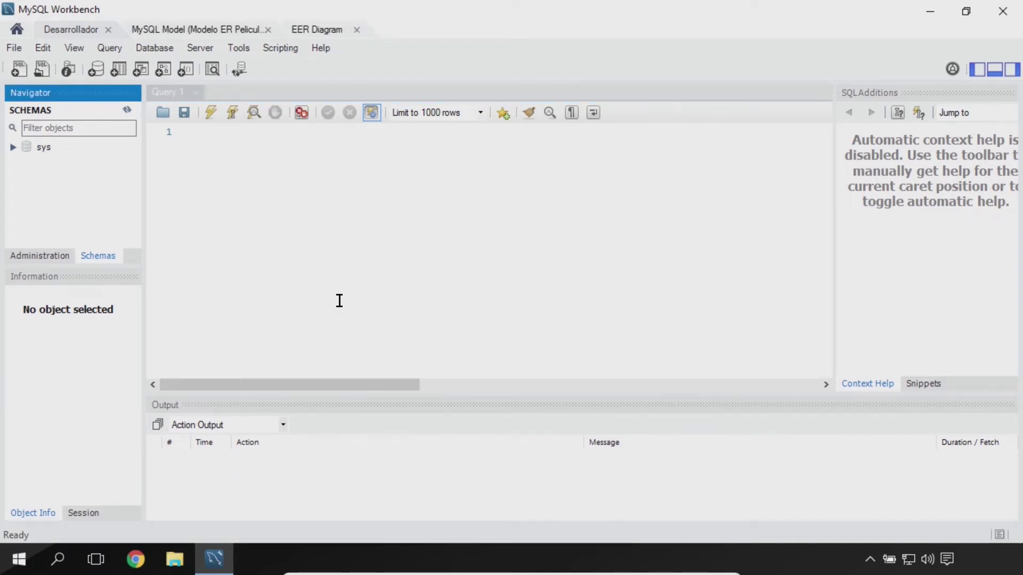
Step: Start a new schema on the Desarrollador connection and name it bd_peliculas, keeping the default charset and collation
{"action": "left_click", "coordinate": [315, 32]}
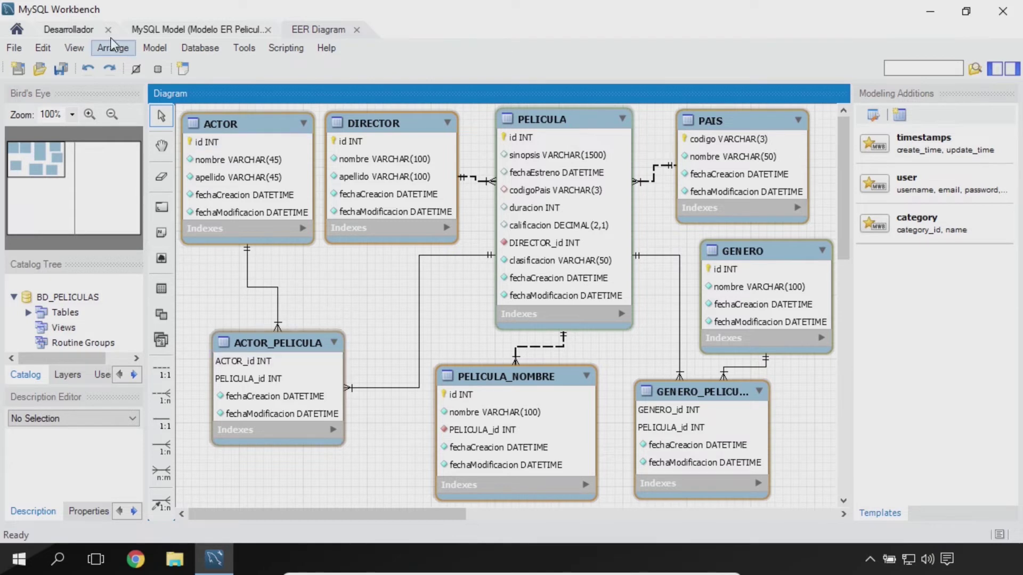
{"action": "left_click", "coordinate": [86, 32]}
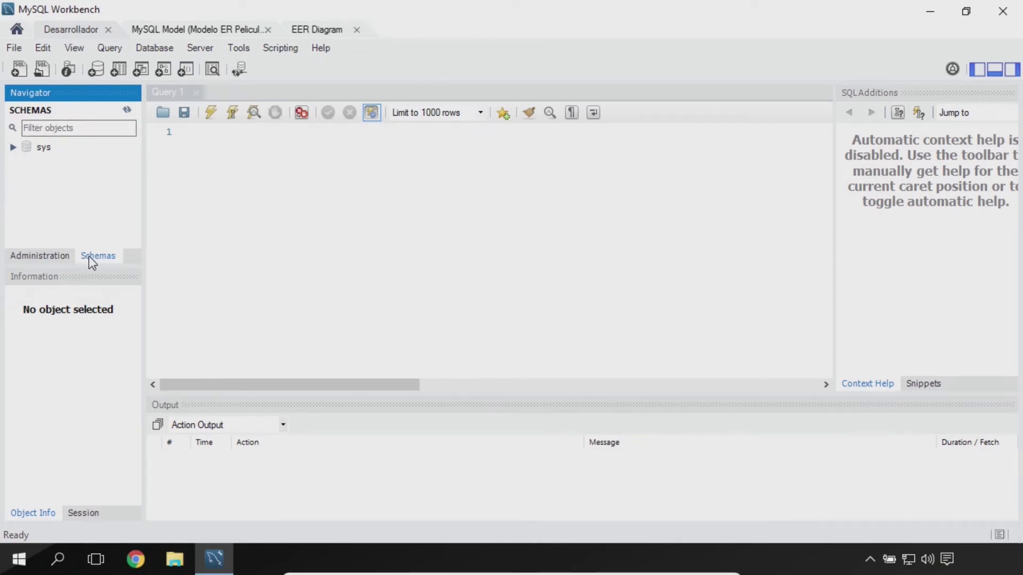
{"action": "right_click", "coordinate": [78, 198]}
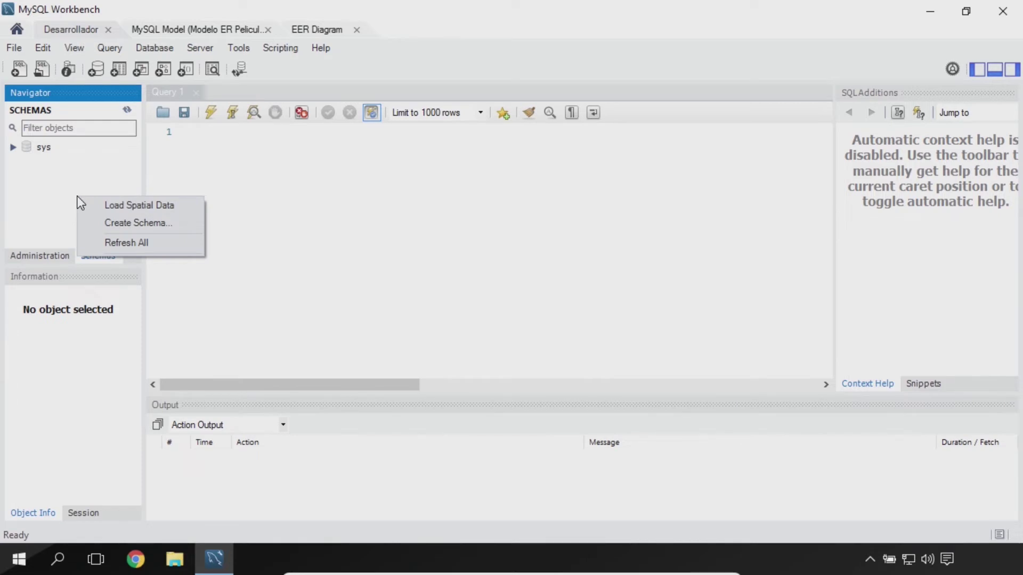
{"action": "left_click", "coordinate": [129, 223]}
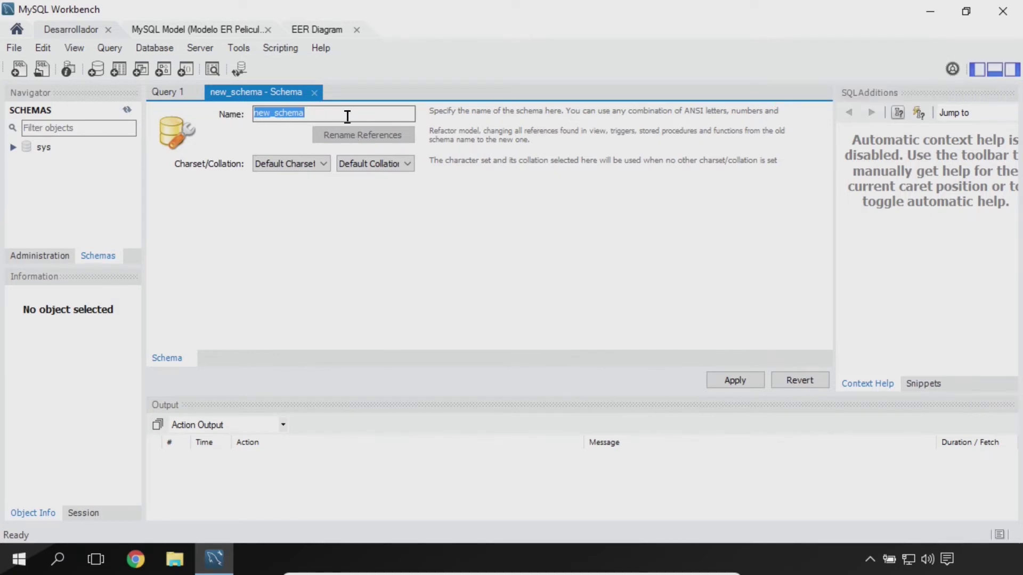
{"action": "type", "text": "bd_peliculas"}
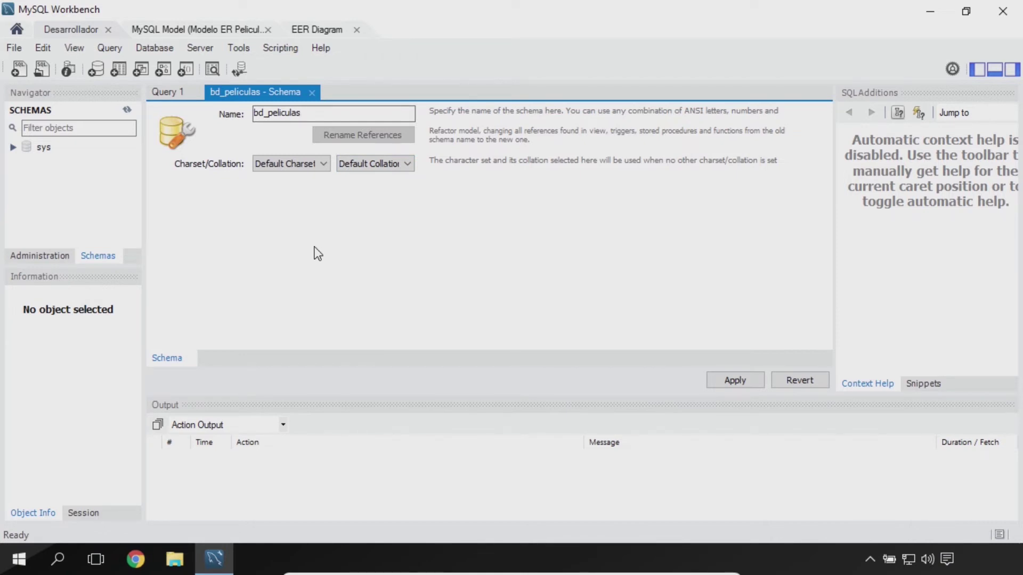
Step: Apply the CREATE SCHEMA script for bd_peliculas to the database and close the schema editor
{"action": "left_click", "coordinate": [734, 380]}
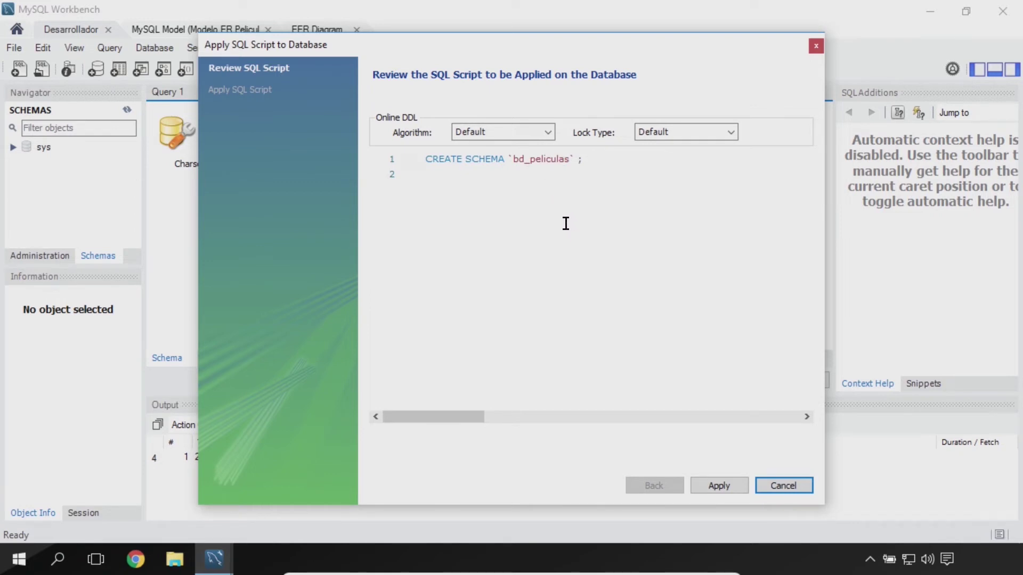
{"action": "double_click", "coordinate": [577, 159]}
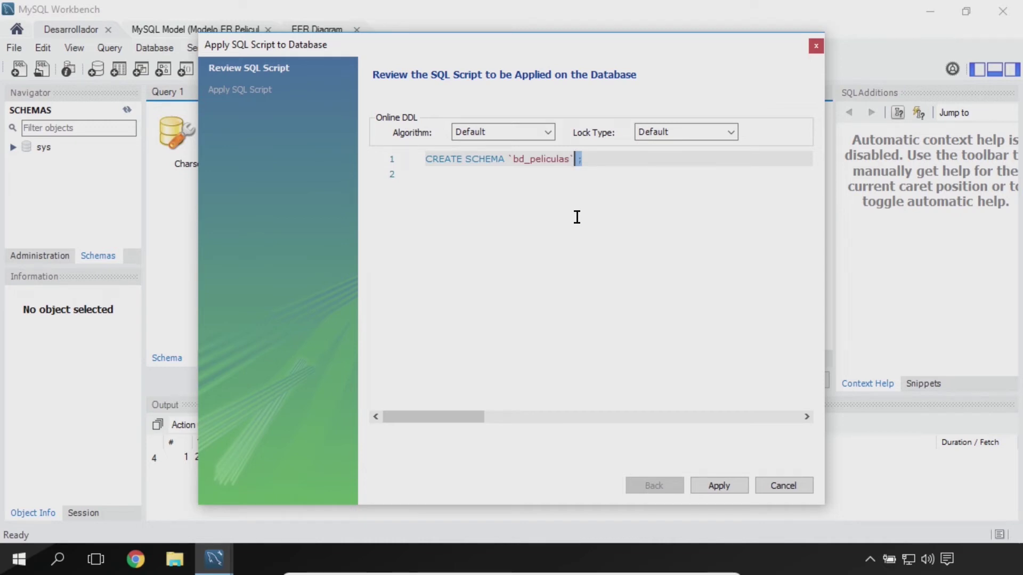
{"action": "left_click", "coordinate": [714, 486]}
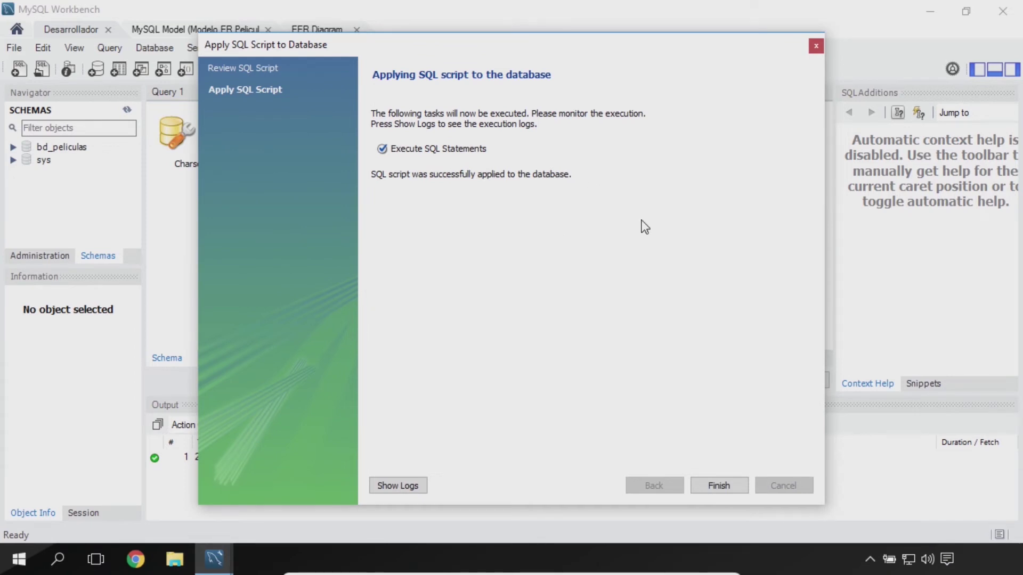
{"action": "left_click", "coordinate": [719, 486]}
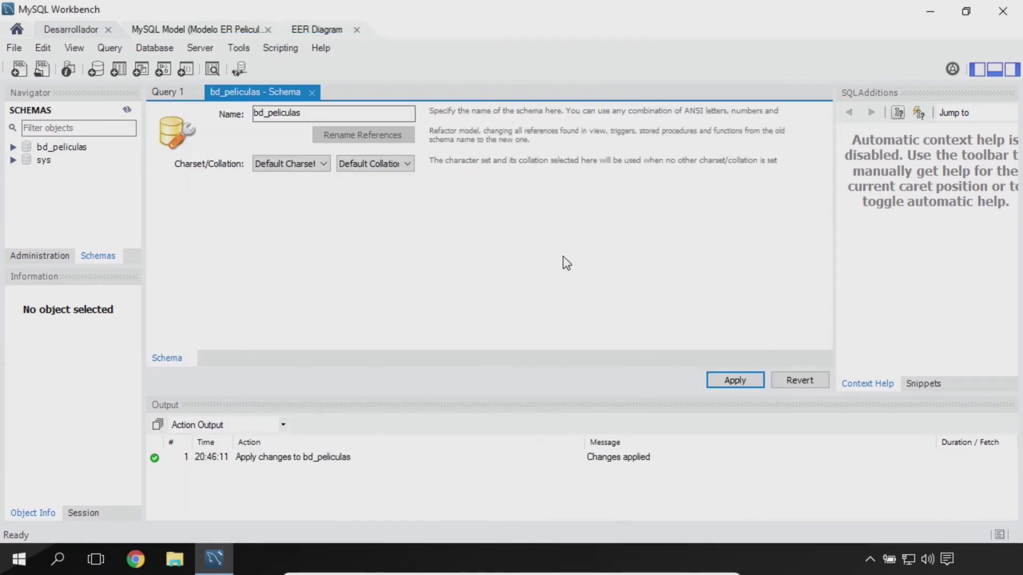
{"action": "left_click", "coordinate": [312, 93]}
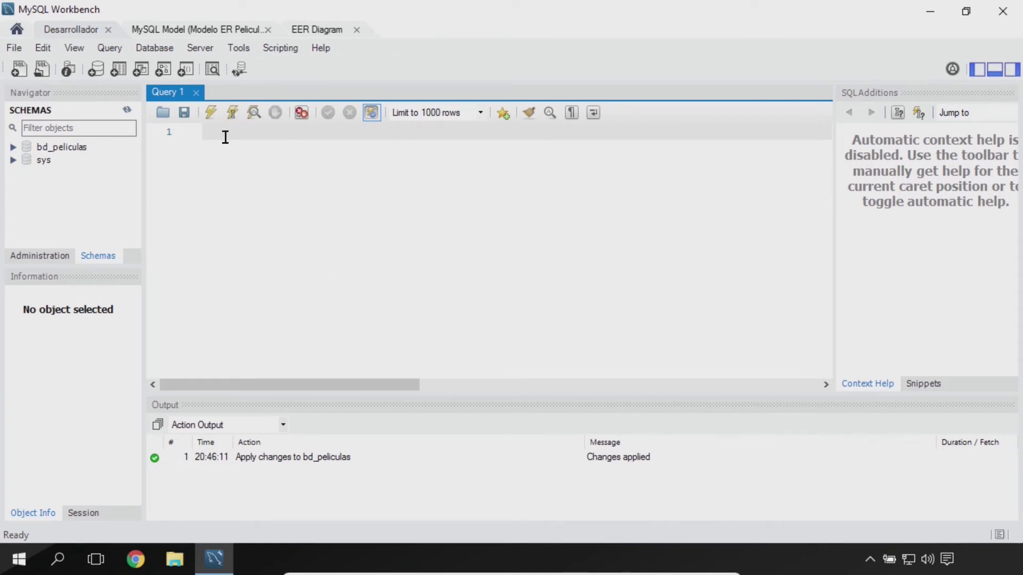
Step: Write and run the statements "create schema bd_ejemplo_1;" and "create database bd_ejemplo_2;", and refresh the schema list
{"action": "type", "text": "create schema bd_ejemplo_1;"}
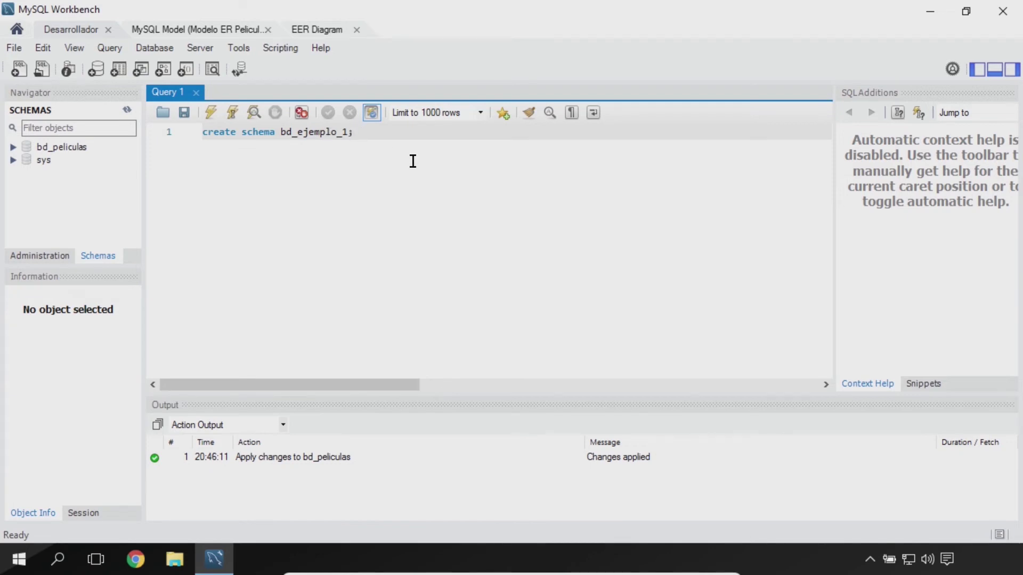
{"action": "key", "text": "Return"}
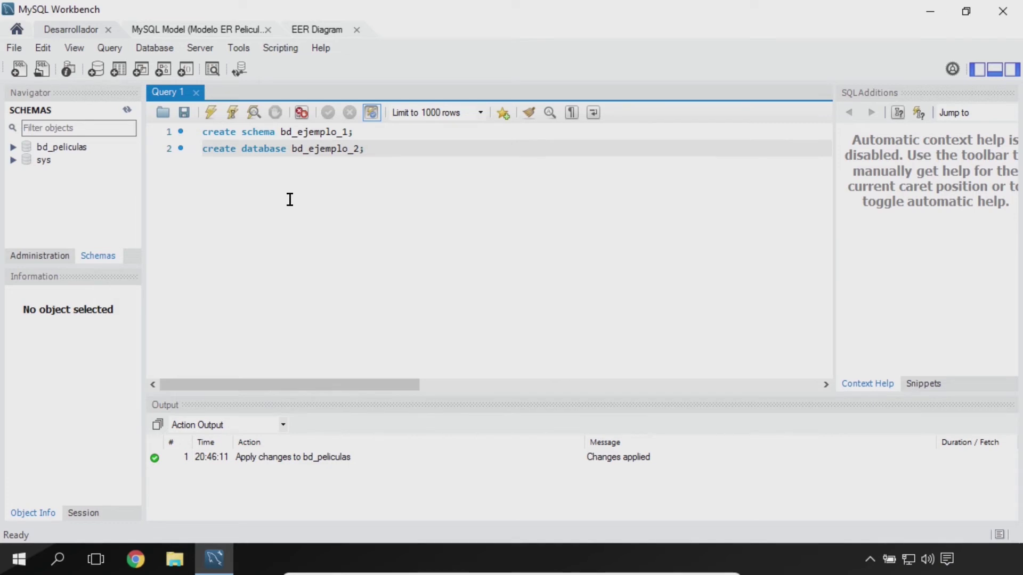
{"action": "left_click", "coordinate": [211, 112]}
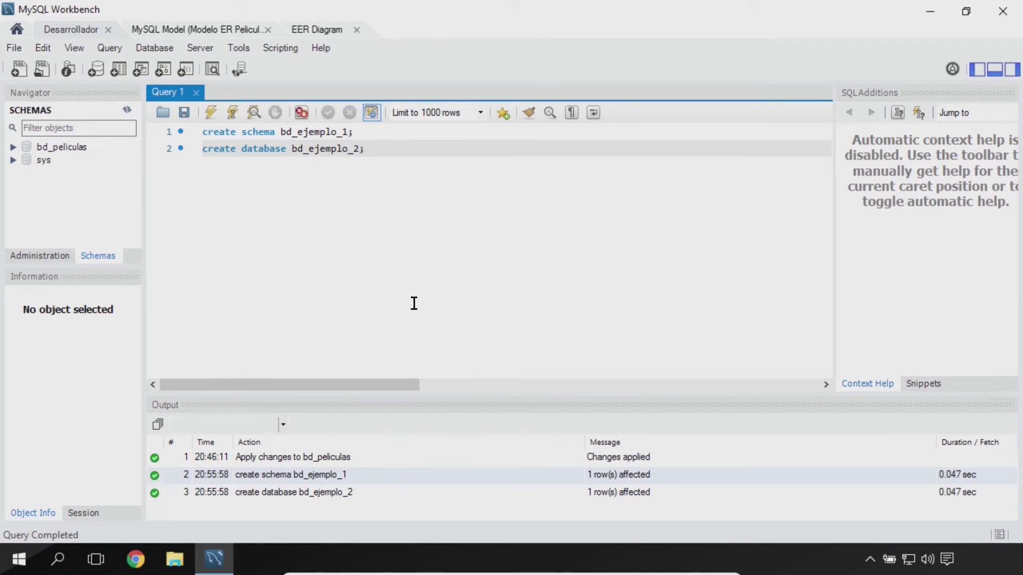
{"action": "right_click", "coordinate": [72, 205]}
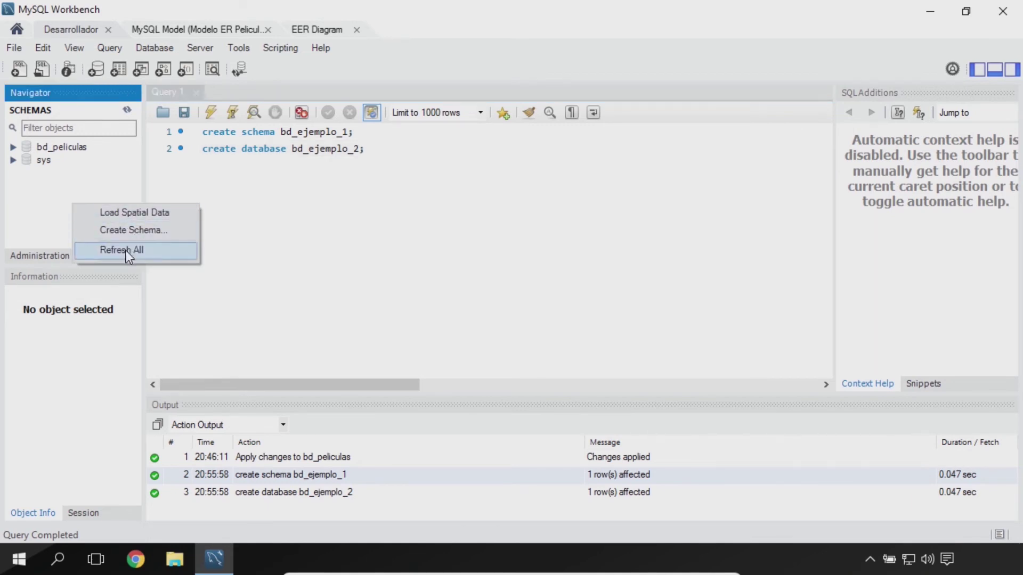
{"action": "left_click", "coordinate": [126, 250]}
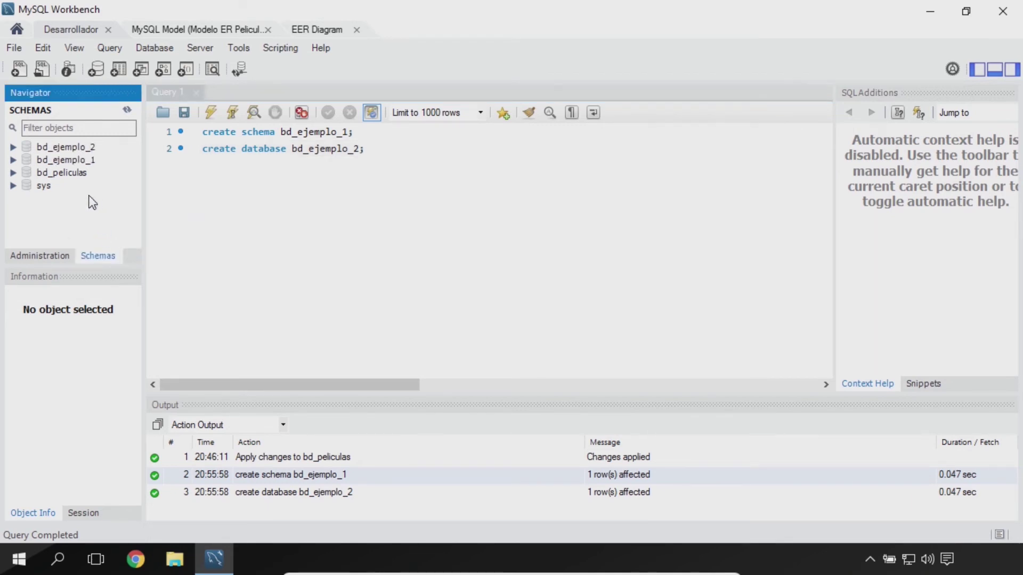